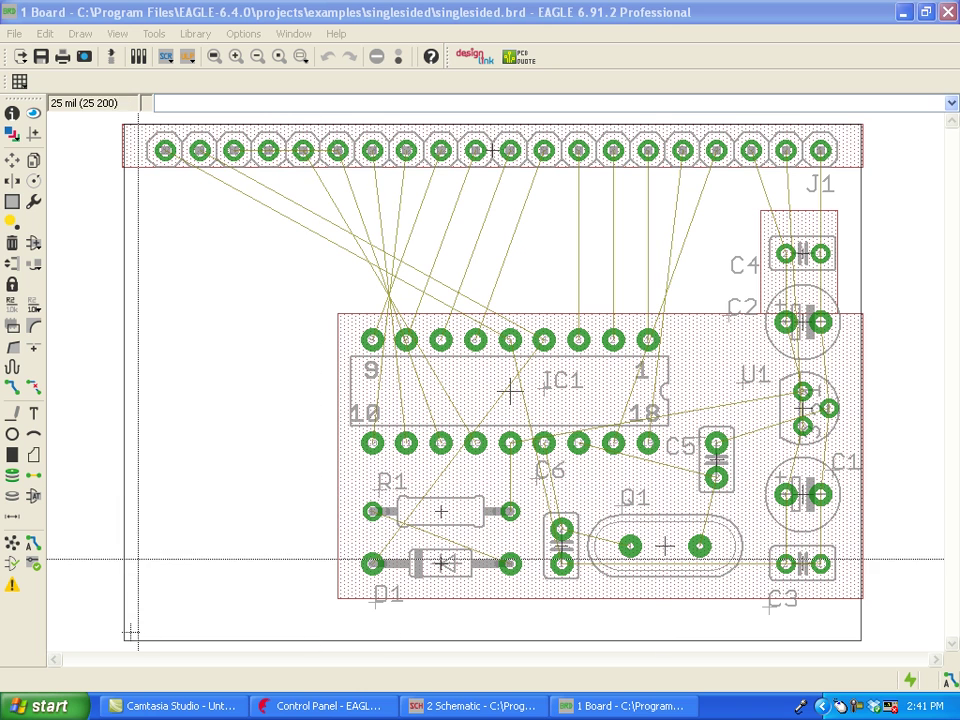
# Clear 'Continue existing job' in the autorouter setup to start a fresh job.
pyautogui.click(33, 548)
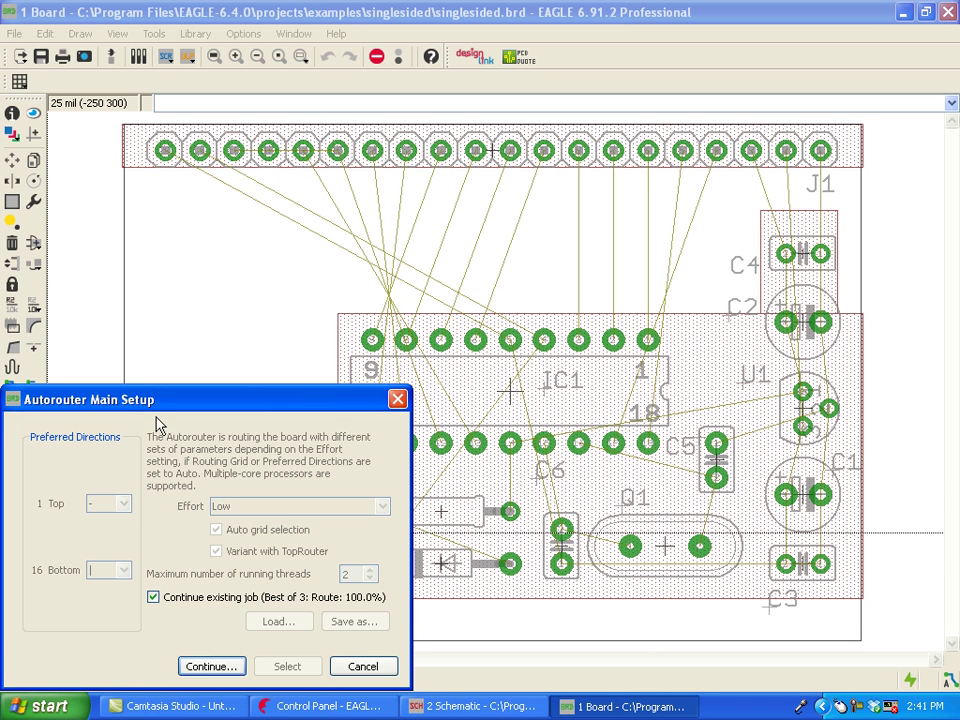
pyautogui.moveTo(158, 409); pyautogui.dragTo(185, 328)
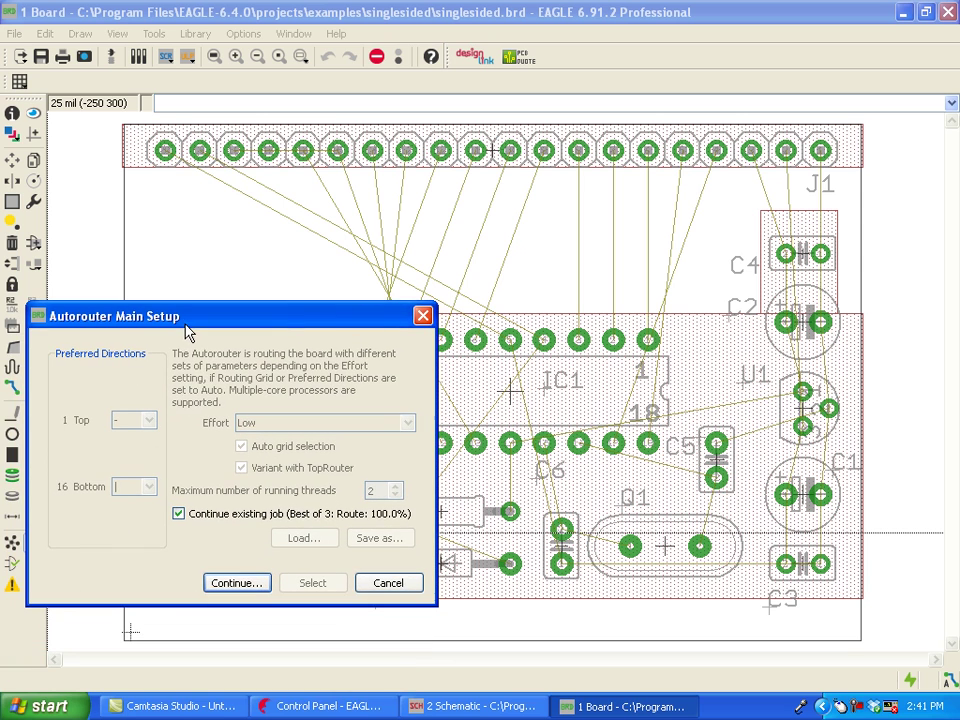
pyautogui.click(178, 516)
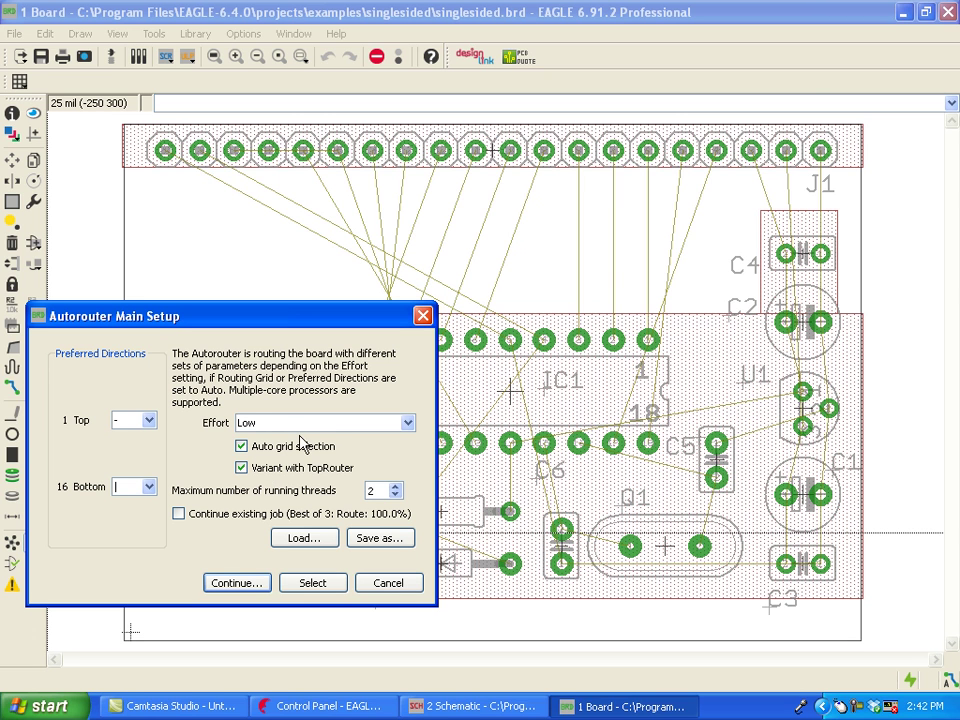
# Launch the autorouter, then cancel the resulting routing job.
pyautogui.click(236, 583)
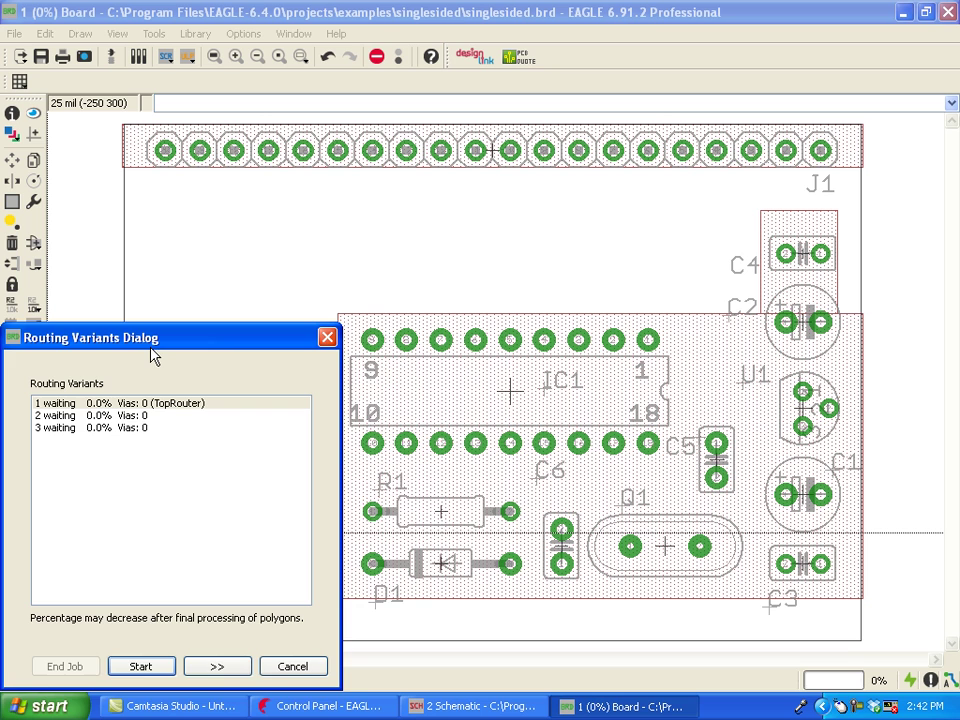
pyautogui.moveTo(152, 338); pyautogui.dragTo(281, 290)
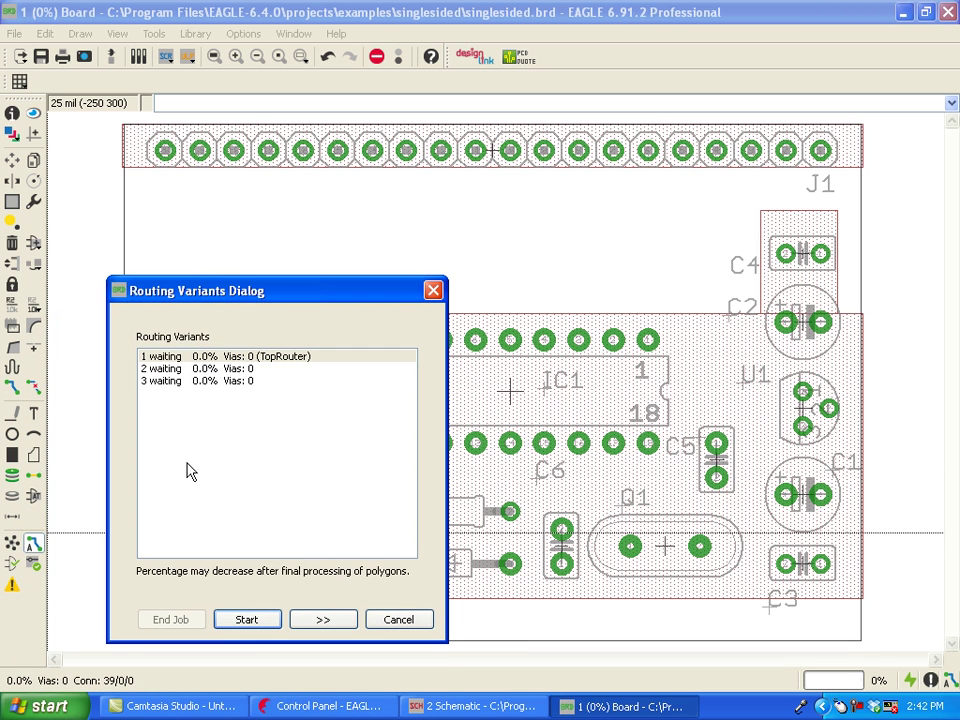
pyautogui.click(397, 621)
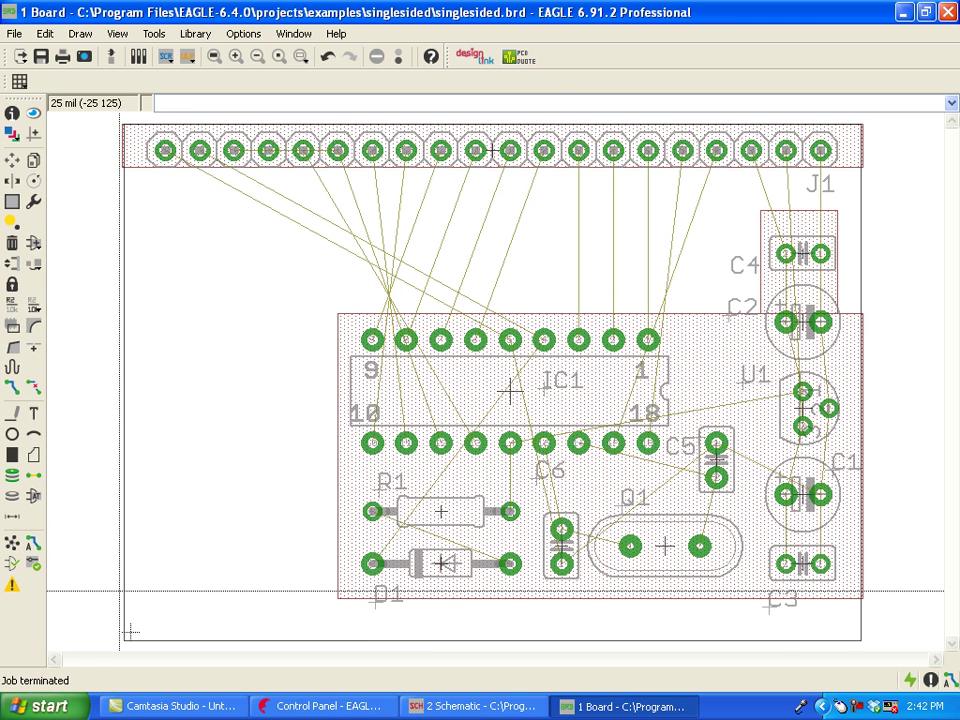
# Restart a new autorouting job with Effort raised to High.
pyautogui.click(33, 547)
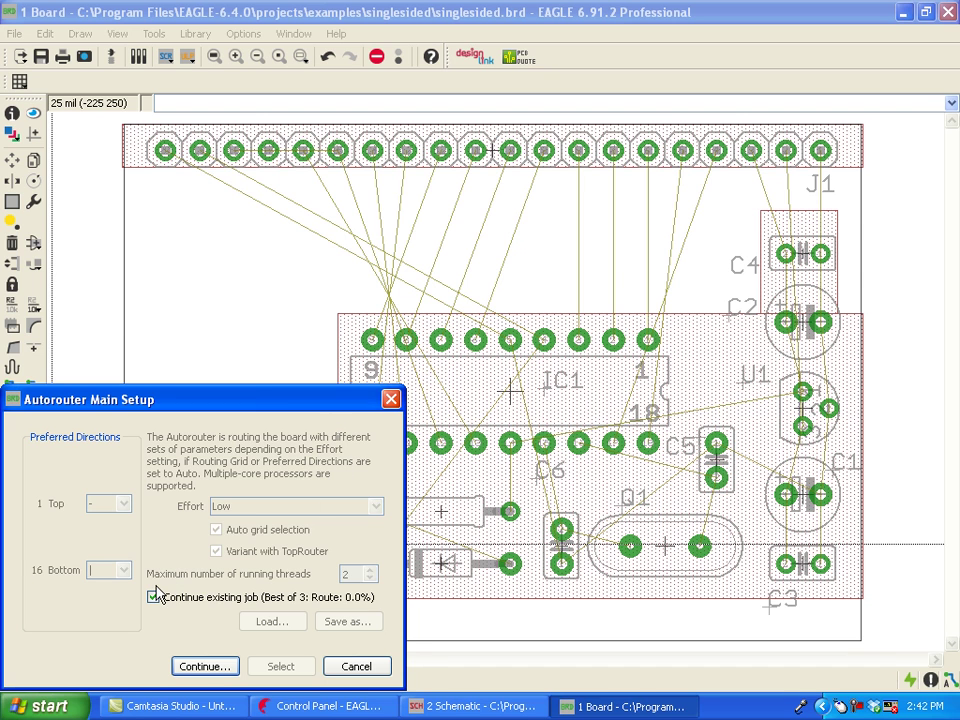
pyautogui.click(250, 597)
pyautogui.click(322, 508)
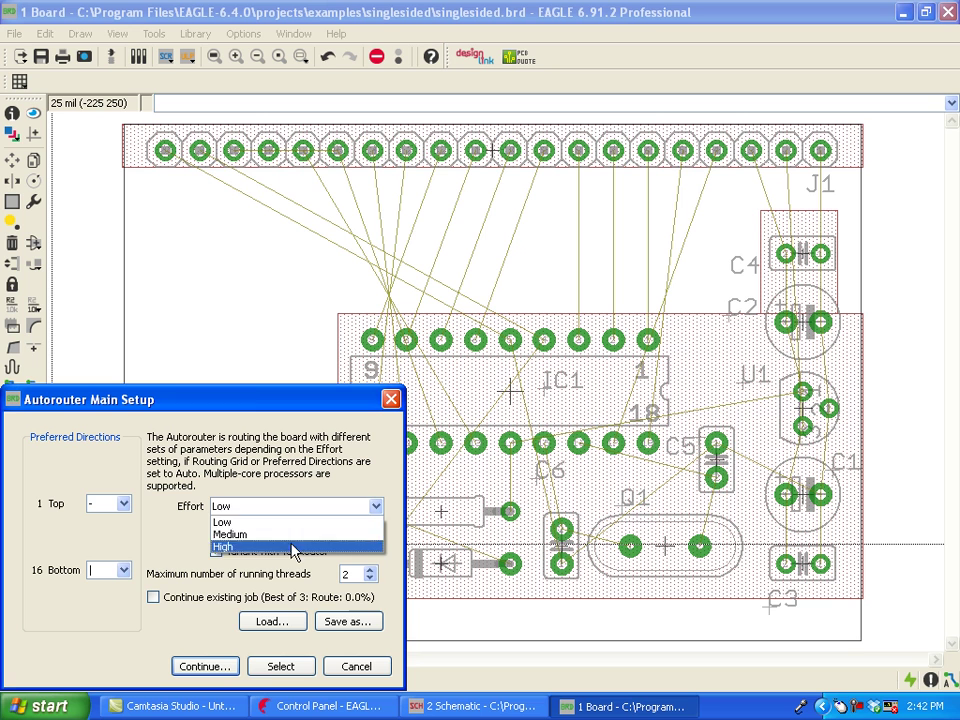
pyautogui.click(297, 547)
pyautogui.click(227, 664)
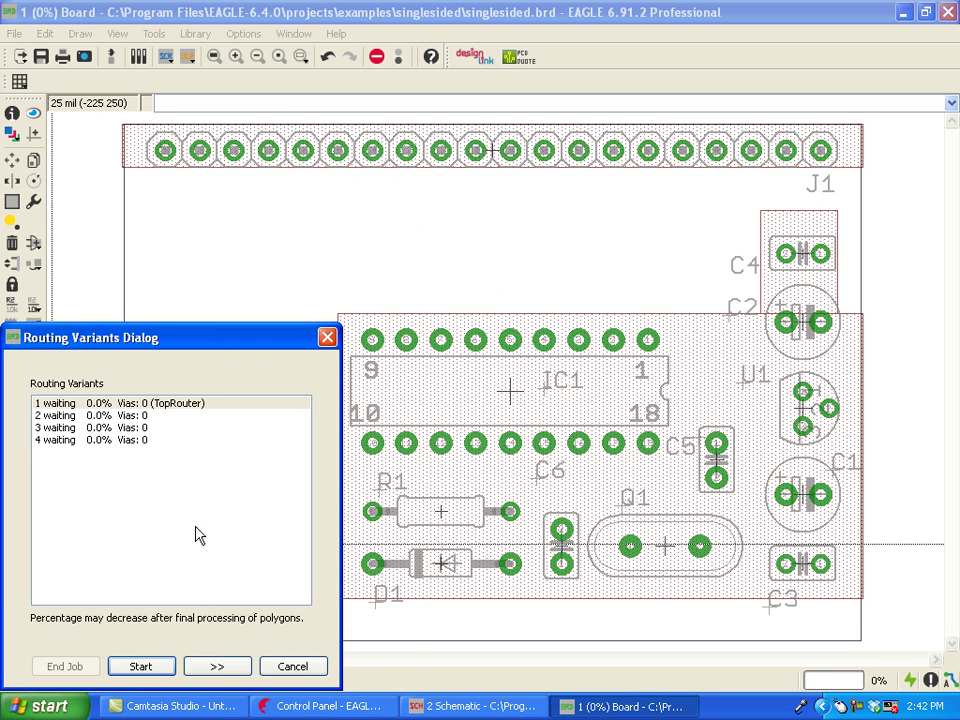
# Expand the variants dialog and review variants 2–4, with 25, 12.5 and 6.25 mil grids.
pyautogui.moveTo(156, 338); pyautogui.dragTo(254, 246)
pyautogui.click(190, 312)
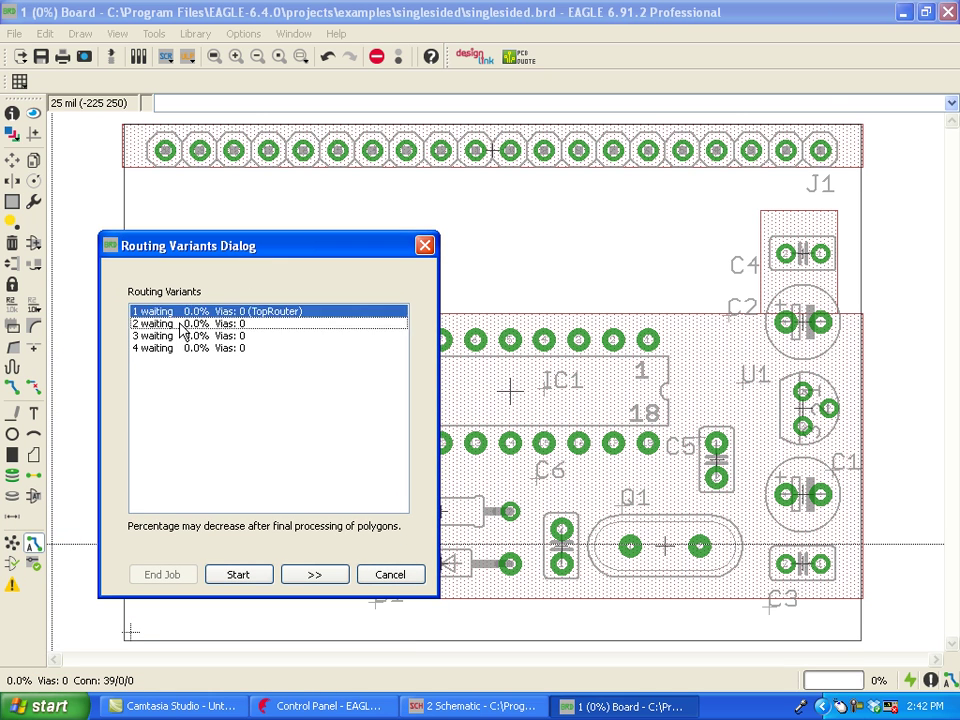
pyautogui.click(190, 324)
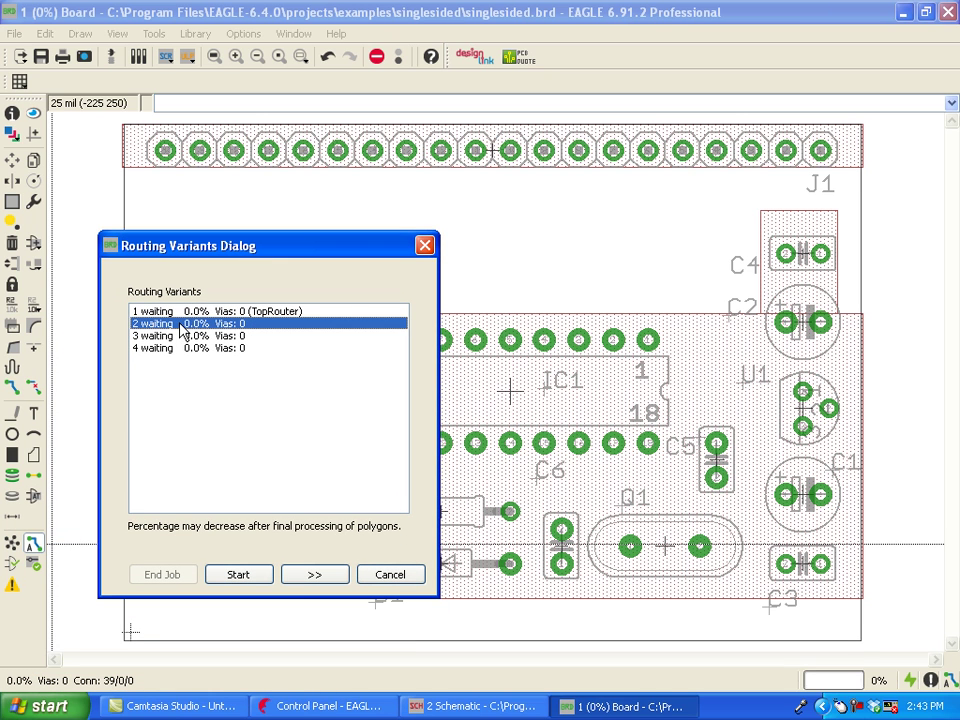
pyautogui.click(313, 577)
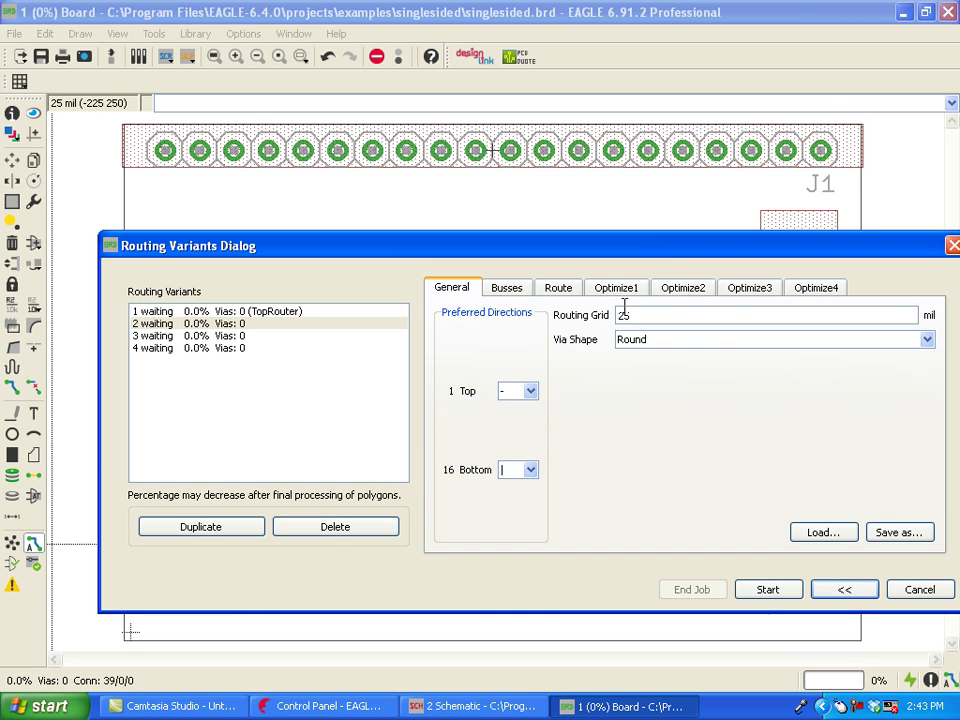
pyautogui.click(233, 340)
pyautogui.click(226, 336)
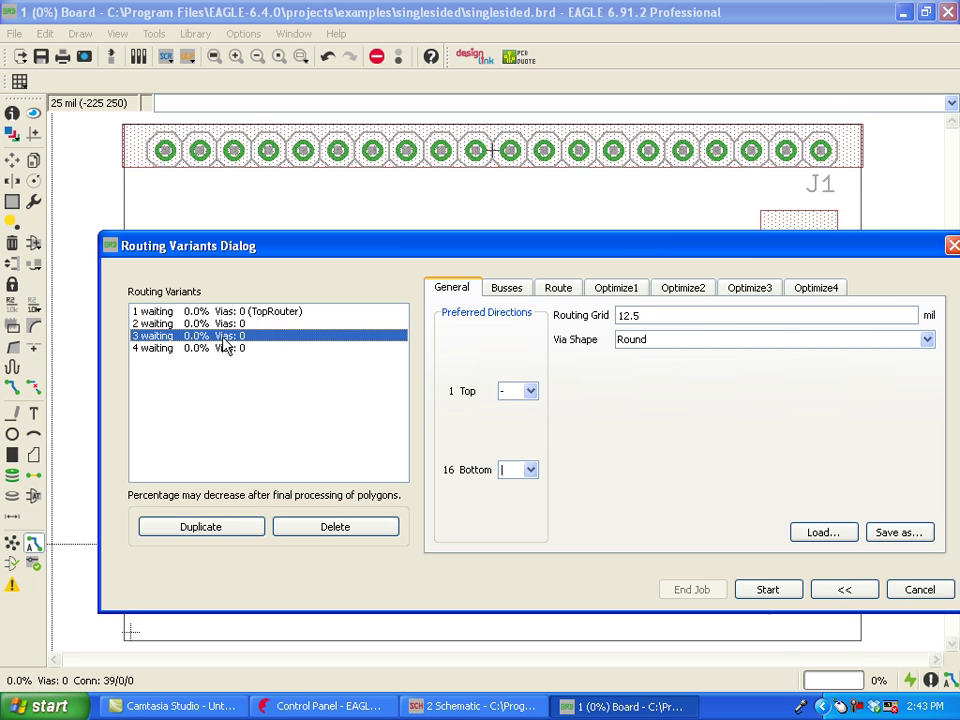
pyautogui.click(221, 354)
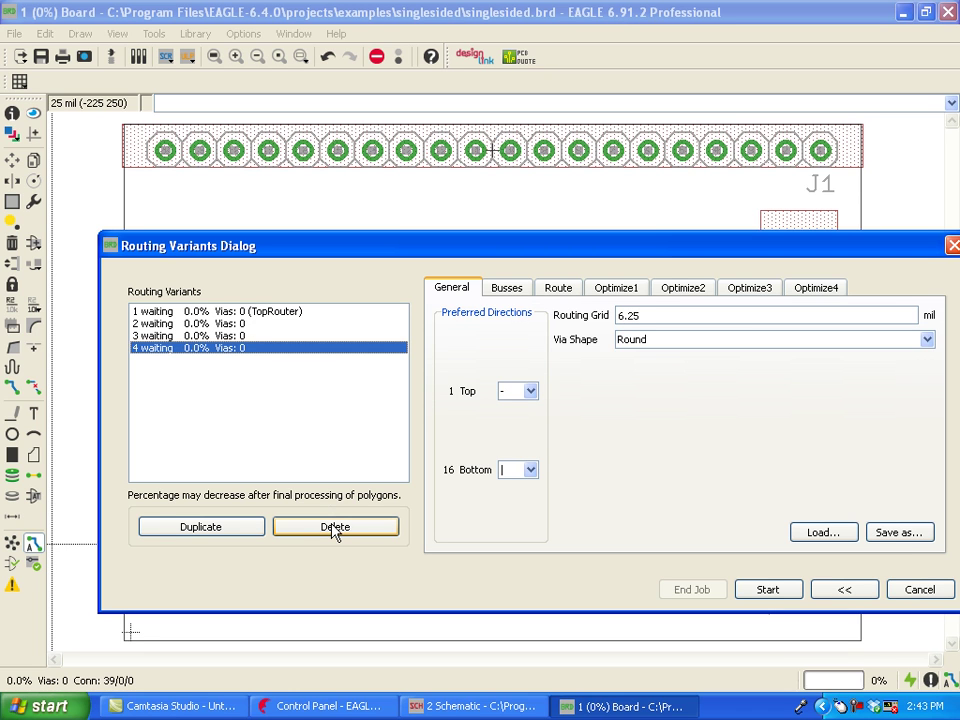
# Delete variant 2, review the Busses, Route, Optimize1 and General tabs, then collapse the dialog.
pyautogui.click(195, 323)
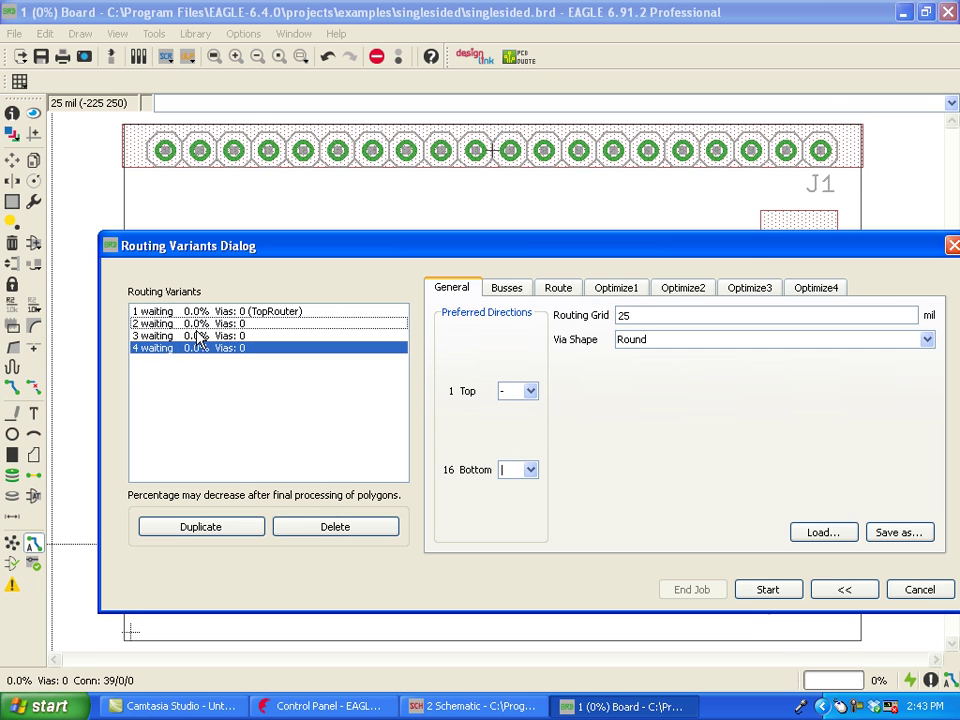
pyautogui.click(341, 530)
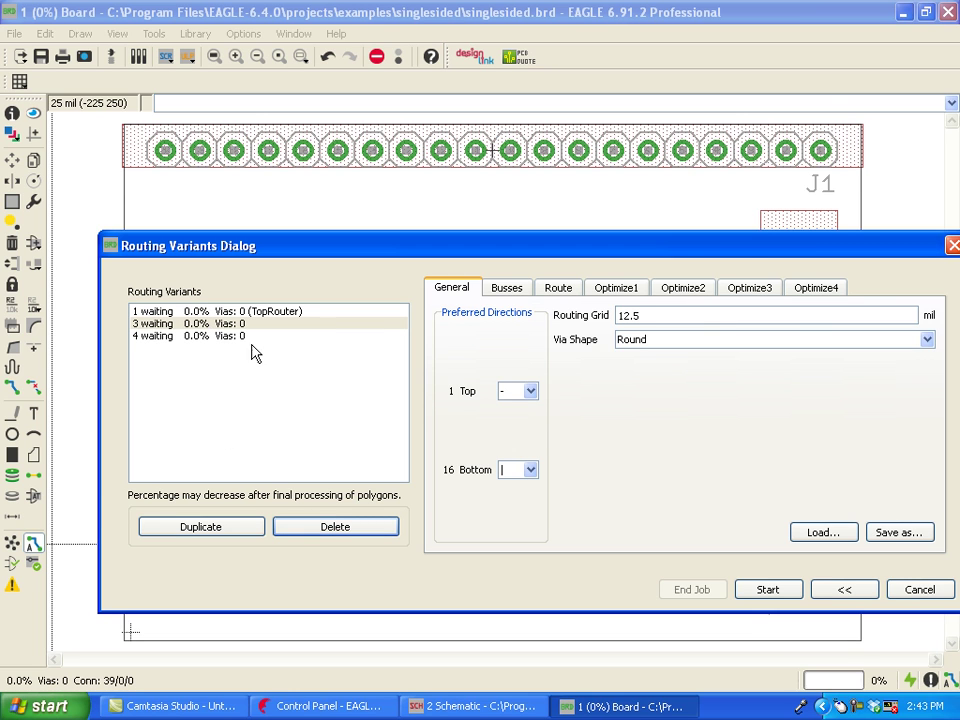
pyautogui.click(510, 292)
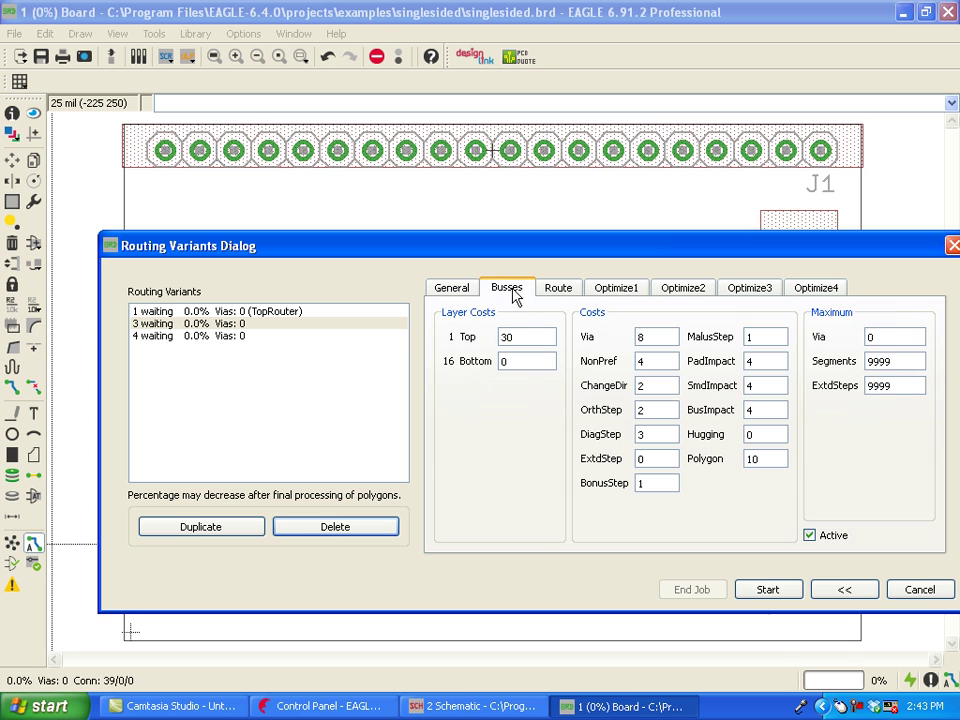
pyautogui.click(563, 290)
pyautogui.click(607, 292)
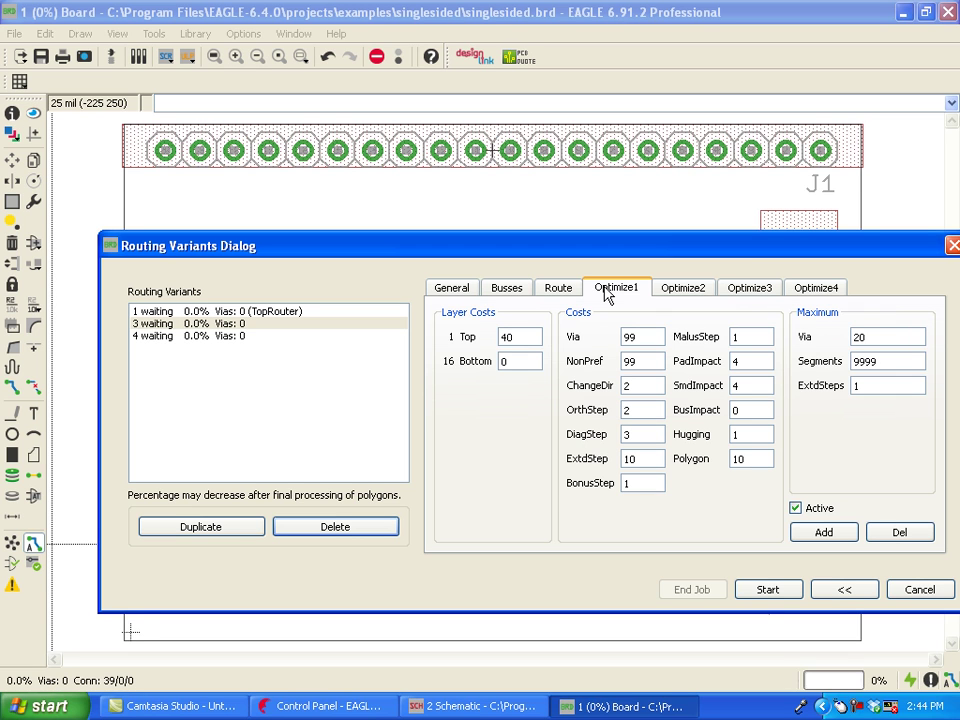
pyautogui.click(445, 293)
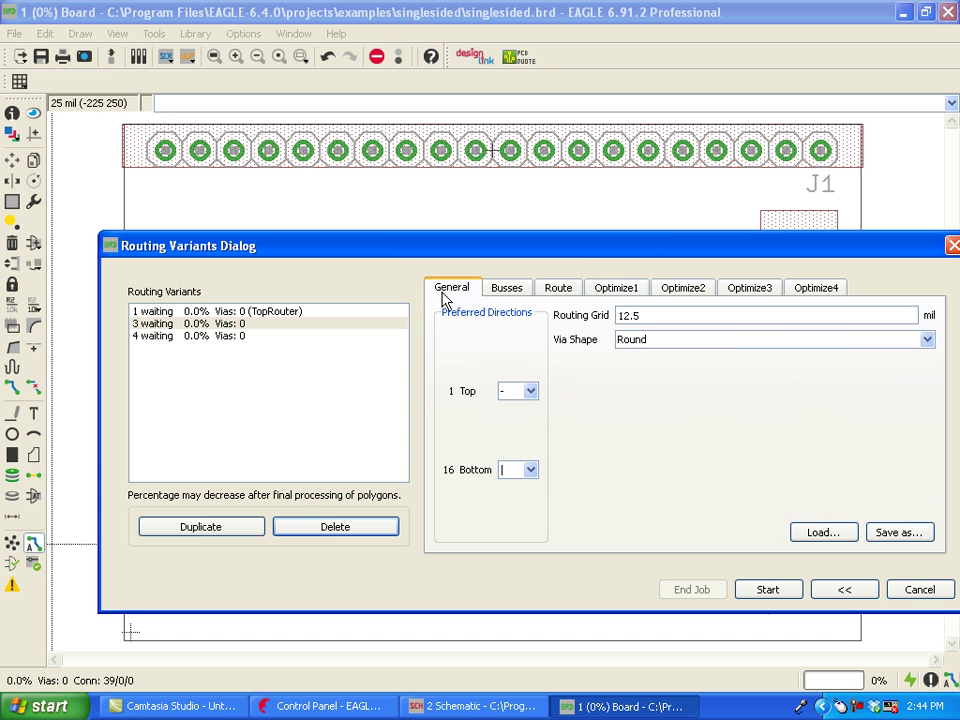
pyautogui.click(845, 590)
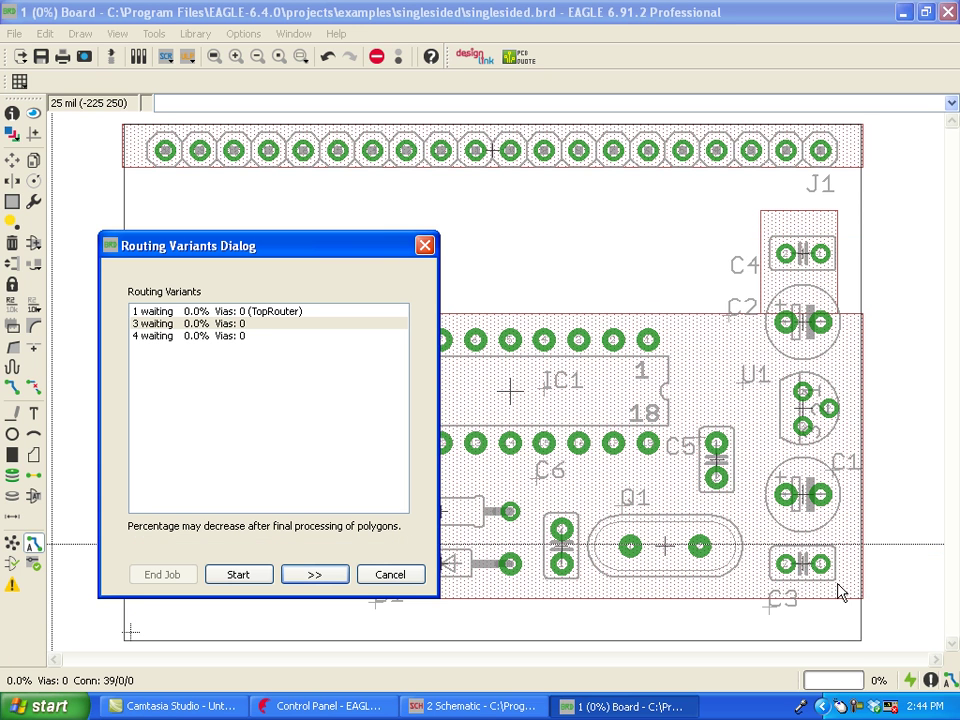
# Route all three waiting variants until they finish: TopRouter 94.9%, variants 3 and 4 at 100%.
pyautogui.click(236, 576)
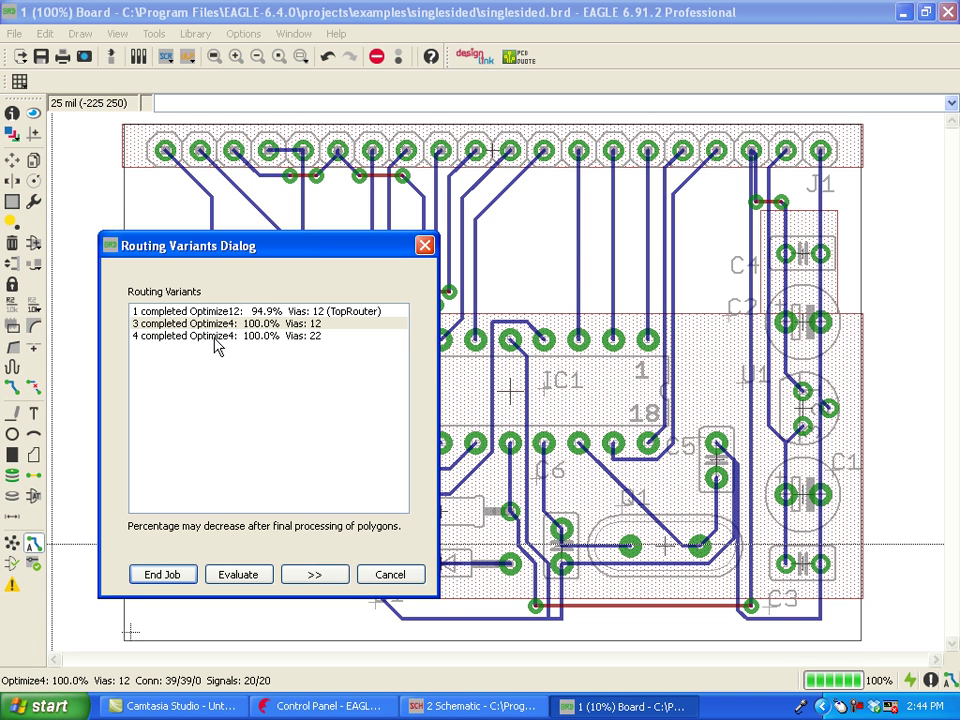
# Preview variants 4, 1 (TopRouter) and 3 on the board, ending on variant 4's routing.
pyautogui.moveTo(237, 257); pyautogui.dragTo(730, 180)
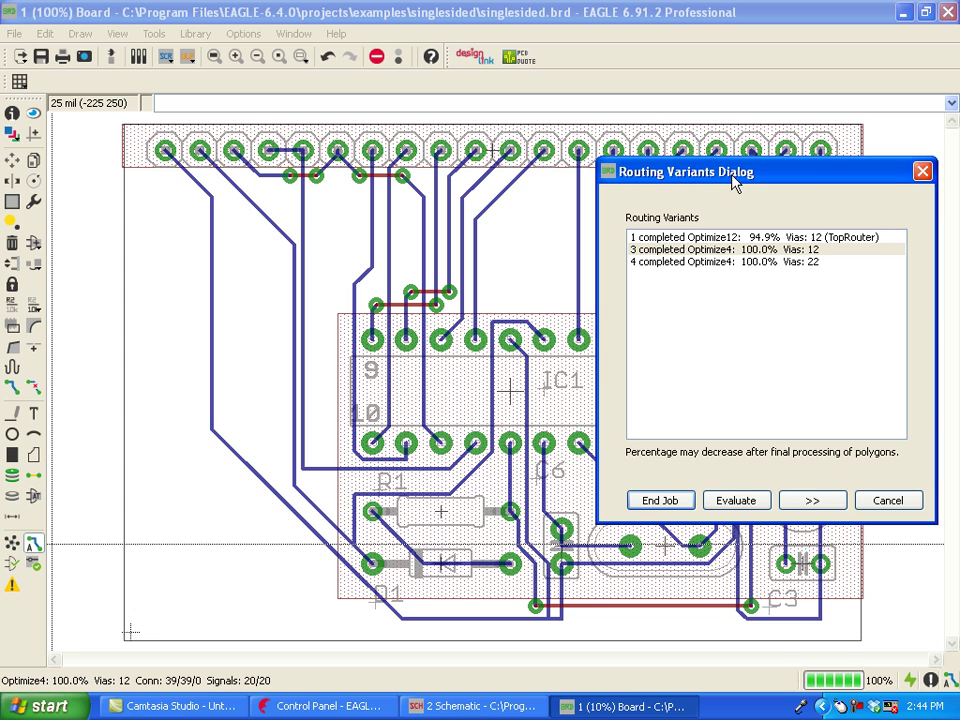
pyautogui.click(707, 270)
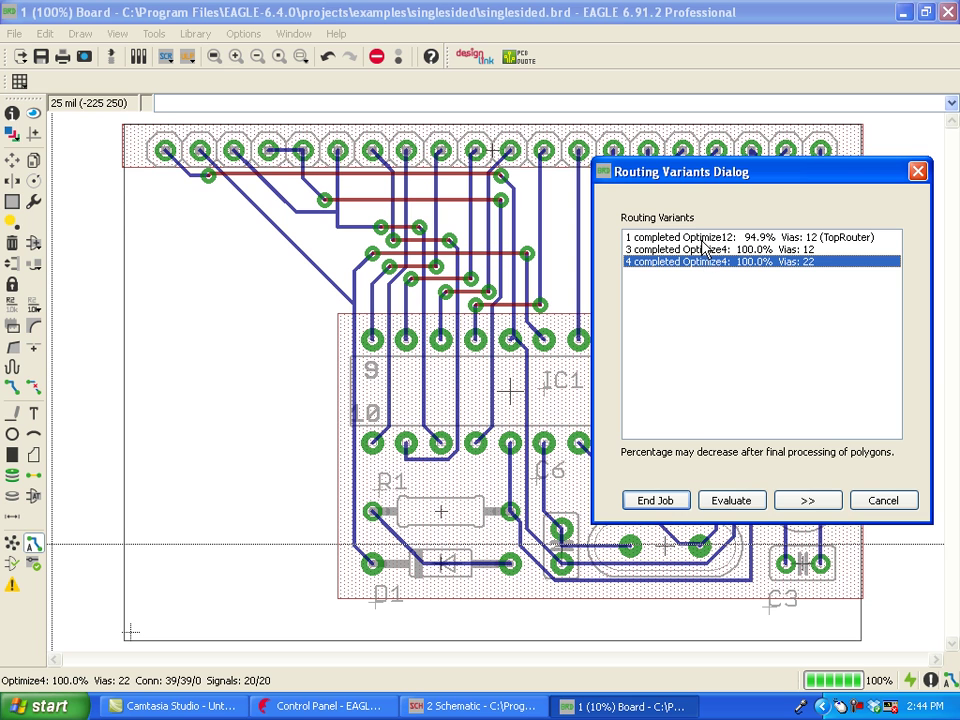
pyautogui.click(705, 238)
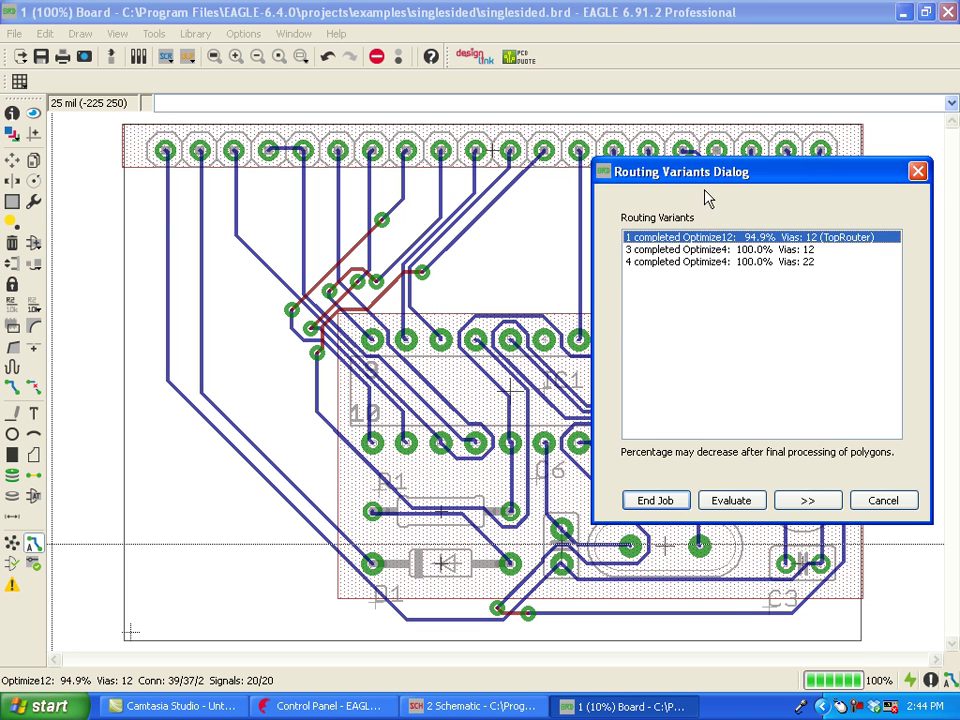
pyautogui.moveTo(708, 173)
pyautogui.mouseDown()
pyautogui.moveTo(474, 110)
pyautogui.moveTo(235, 111)
pyautogui.moveTo(145, 142)
pyautogui.moveTo(48, 242)
pyautogui.moveTo(135, 357)
pyautogui.moveTo(540, 165)
pyautogui.moveTo(707, 159)
pyautogui.mouseUp()
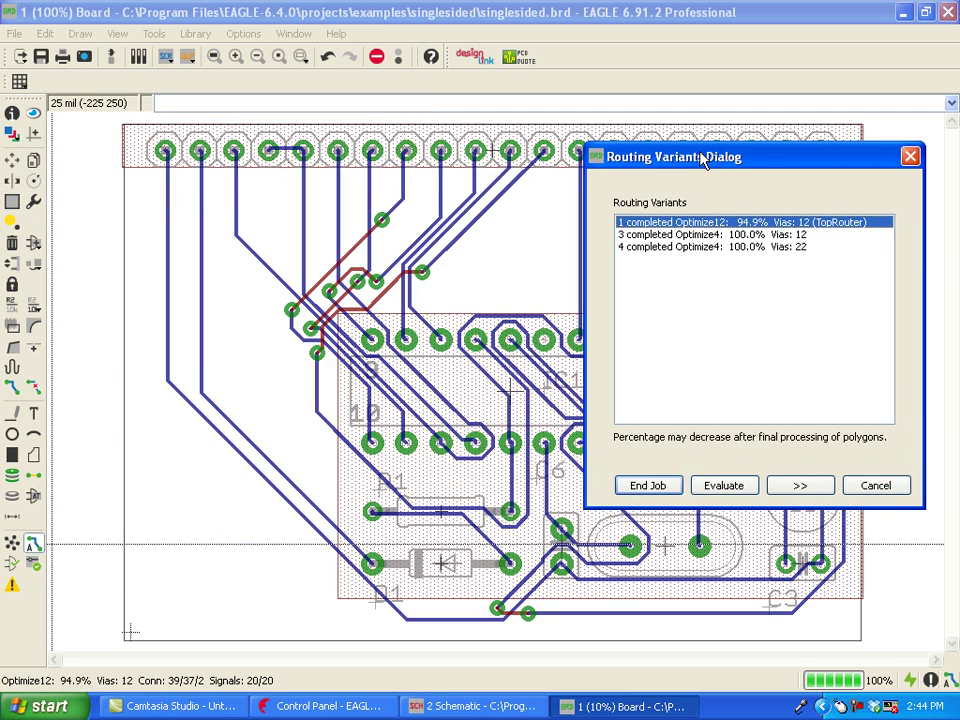
pyautogui.click(642, 236)
pyautogui.click(642, 246)
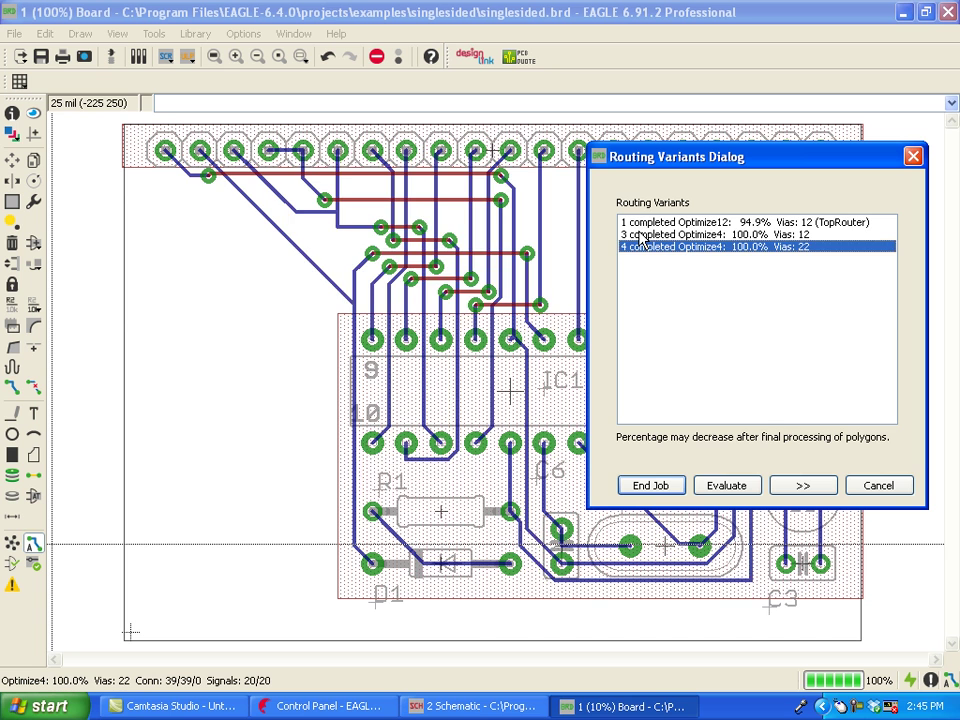
pyautogui.click(642, 235)
pyautogui.click(642, 224)
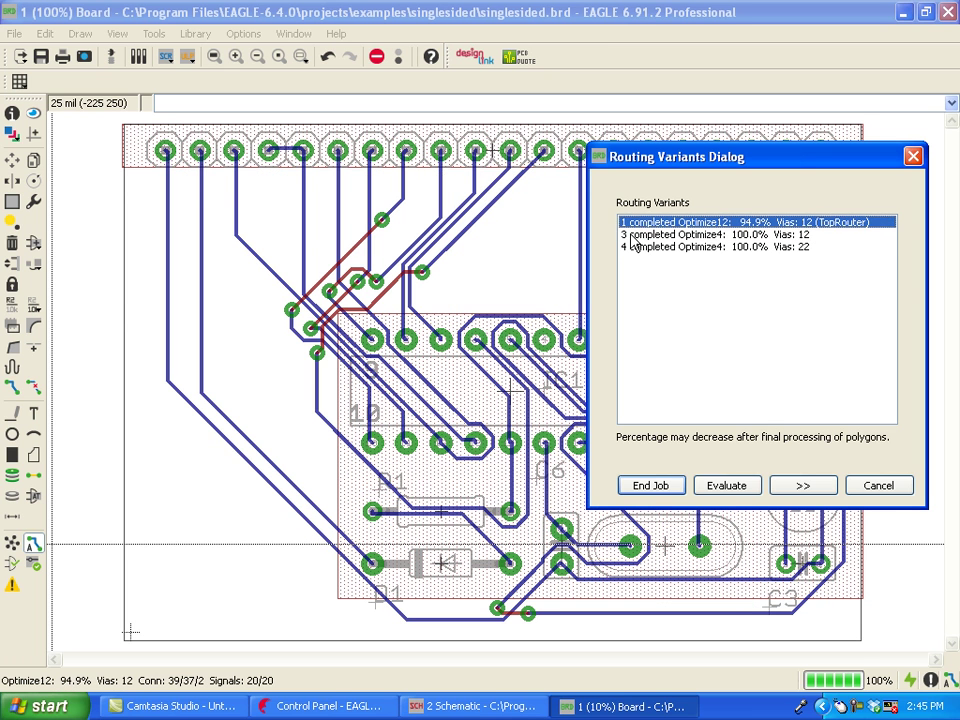
pyautogui.click(628, 236)
pyautogui.click(633, 248)
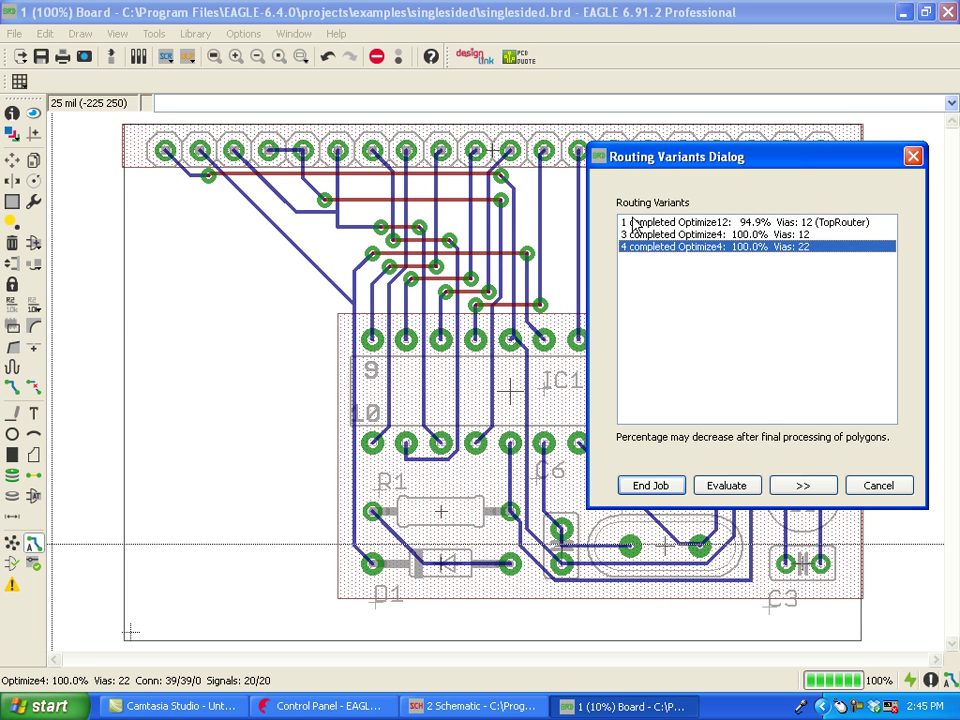
pyautogui.click(636, 223)
pyautogui.click(637, 251)
# Evaluate variant 4, leaving the board 100% routed with its Optimize4 result.
pyautogui.click(729, 489)
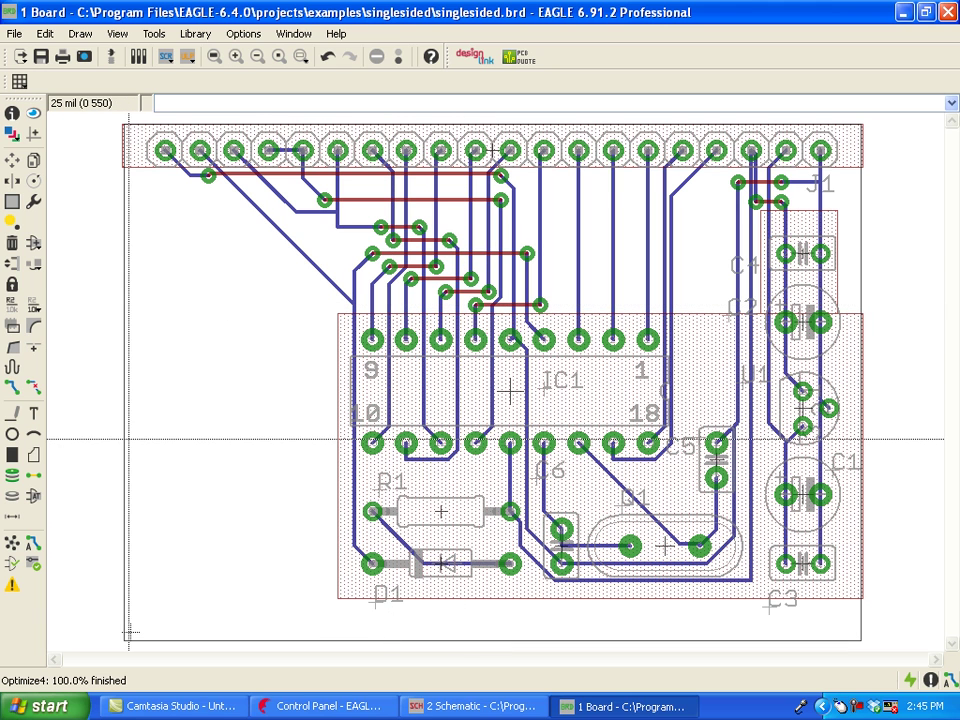
# Continue the existing routing job without saving the board.
pyautogui.click(30, 553)
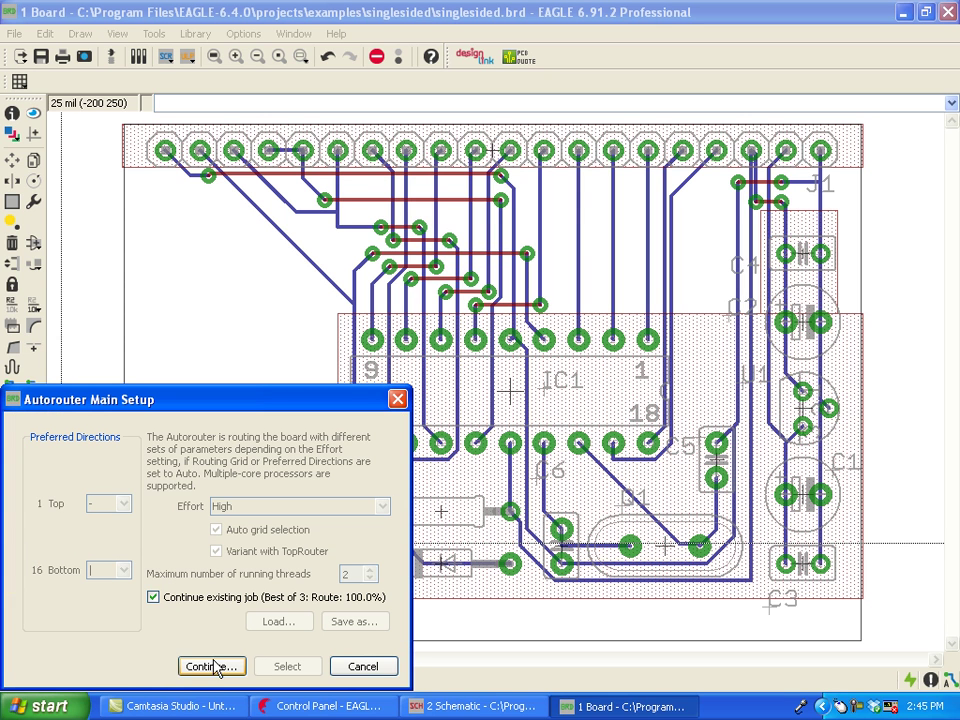
pyautogui.click(213, 667)
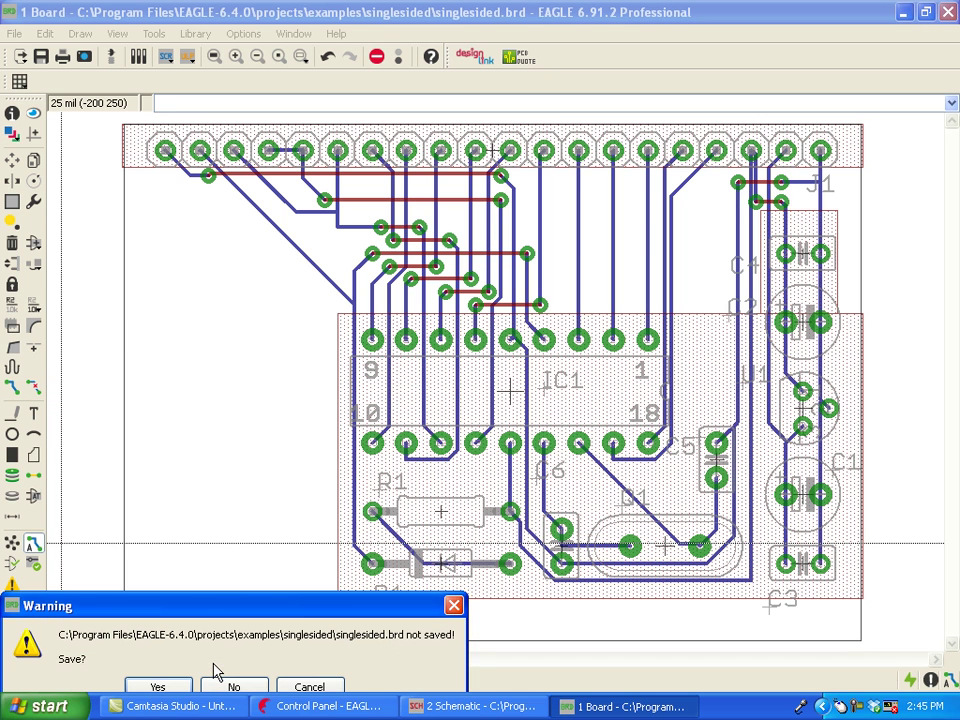
pyautogui.moveTo(204, 613); pyautogui.dragTo(221, 459)
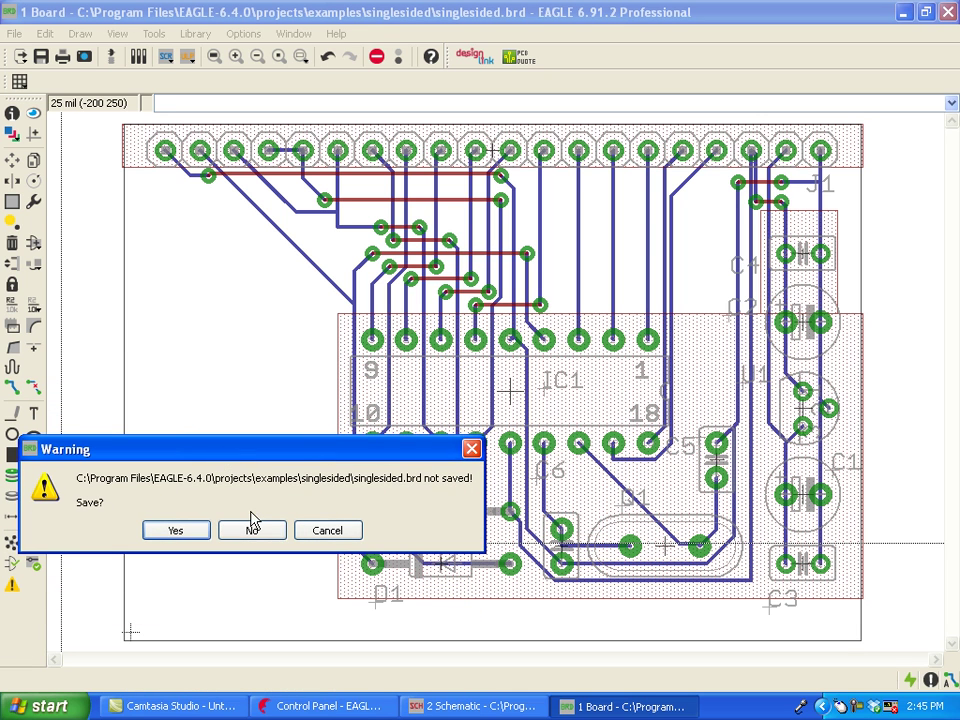
pyautogui.click(252, 530)
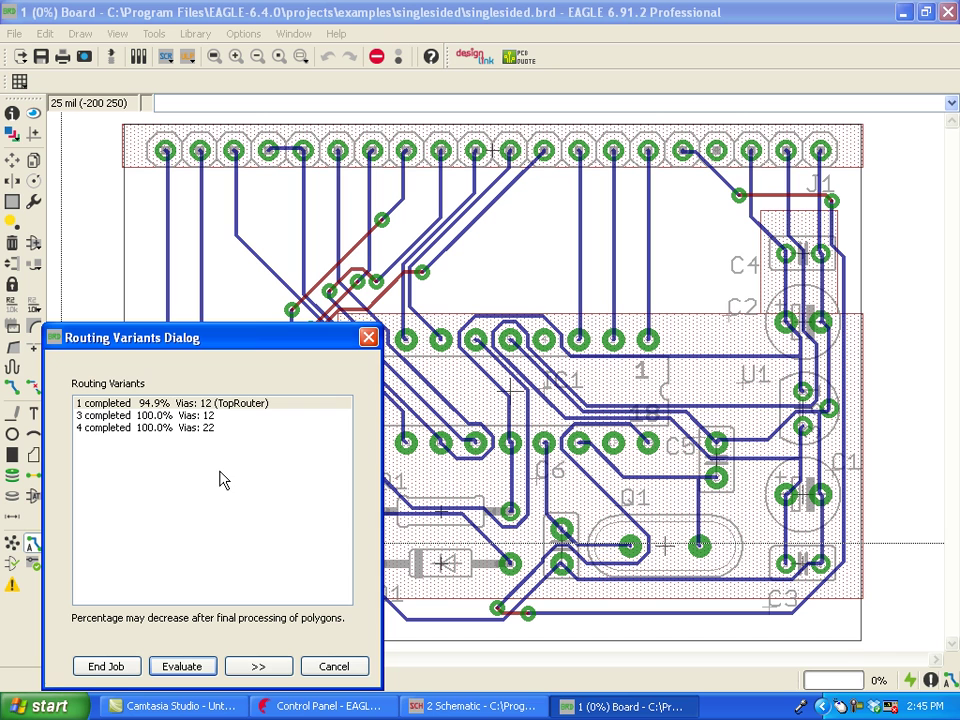
# Preview variants 4 and 3, then display the TopRouter variant's 94.9% routing.
pyautogui.click(173, 428)
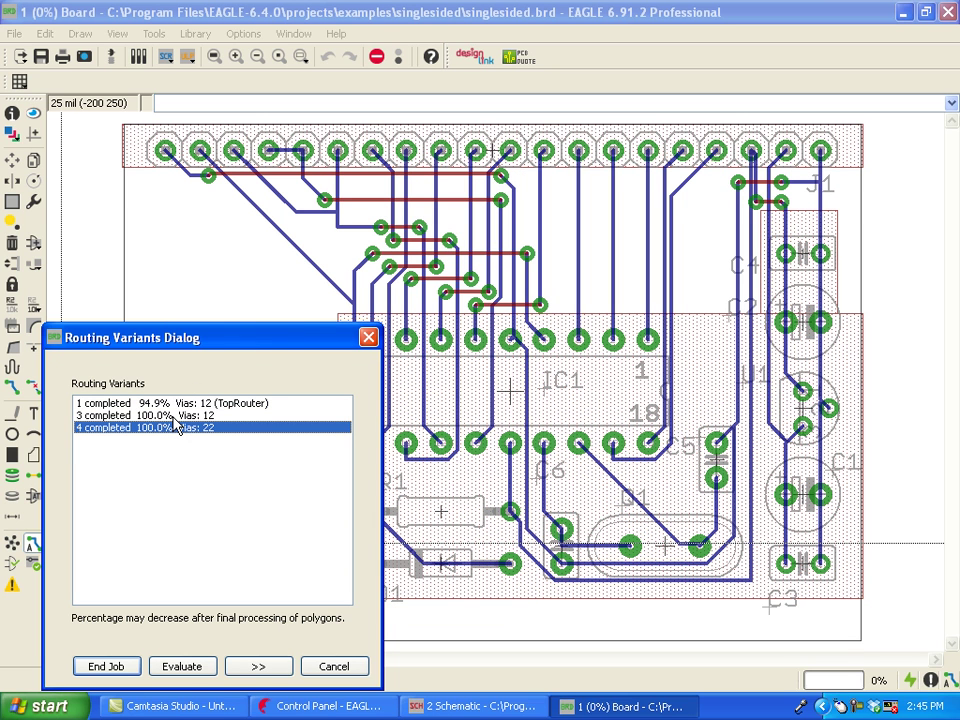
pyautogui.click(173, 416)
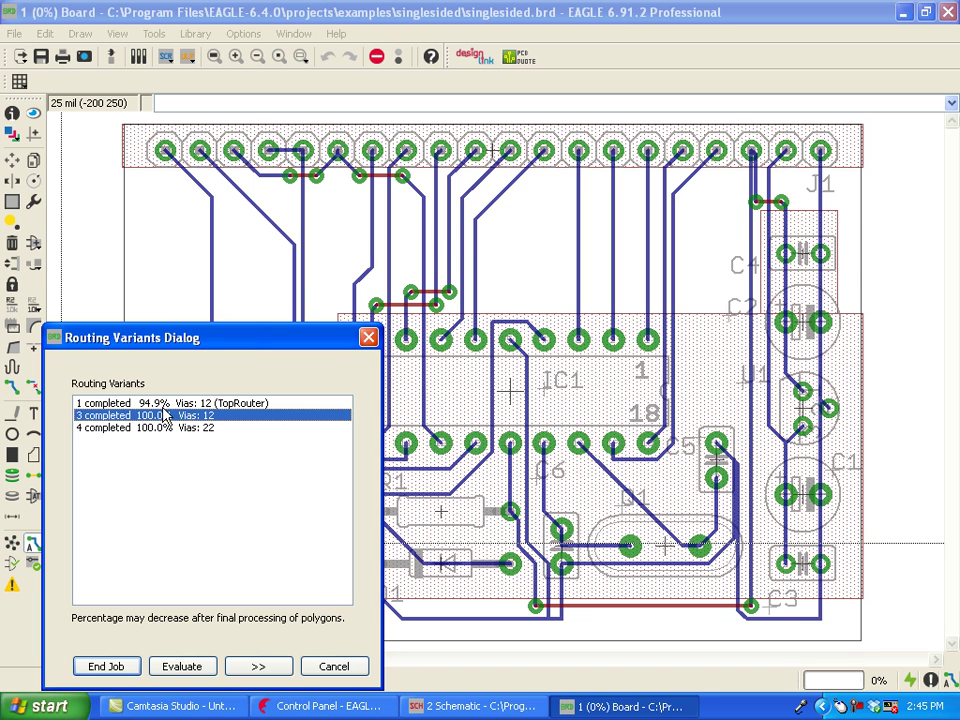
pyautogui.click(213, 404)
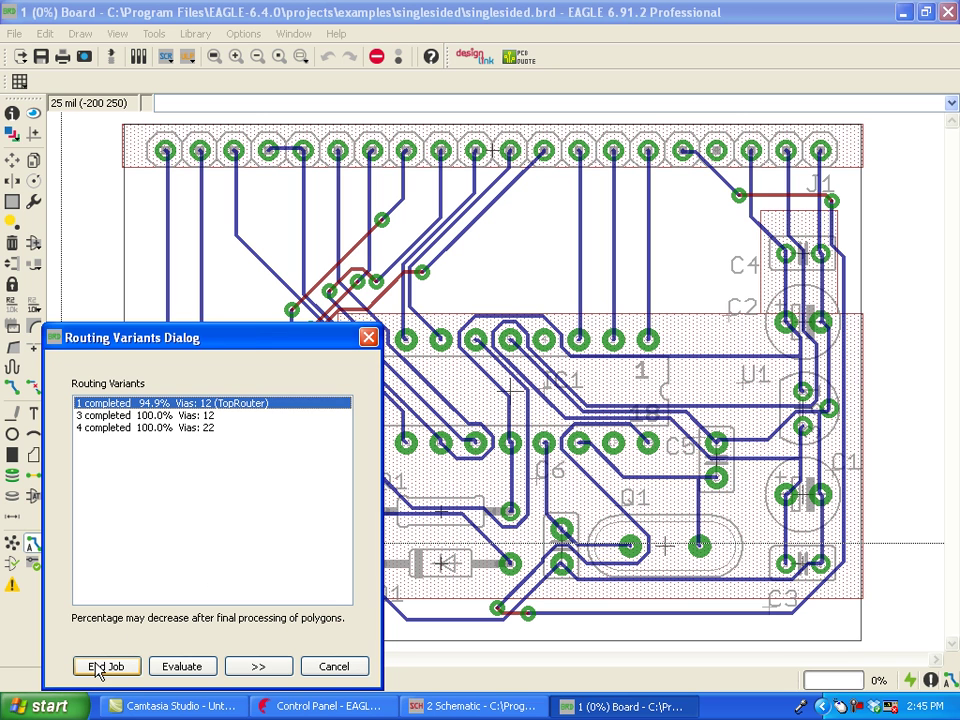
# End the job keeping the TopRouter variant (94.9% routed, 12 vias).
pyautogui.click(134, 668)
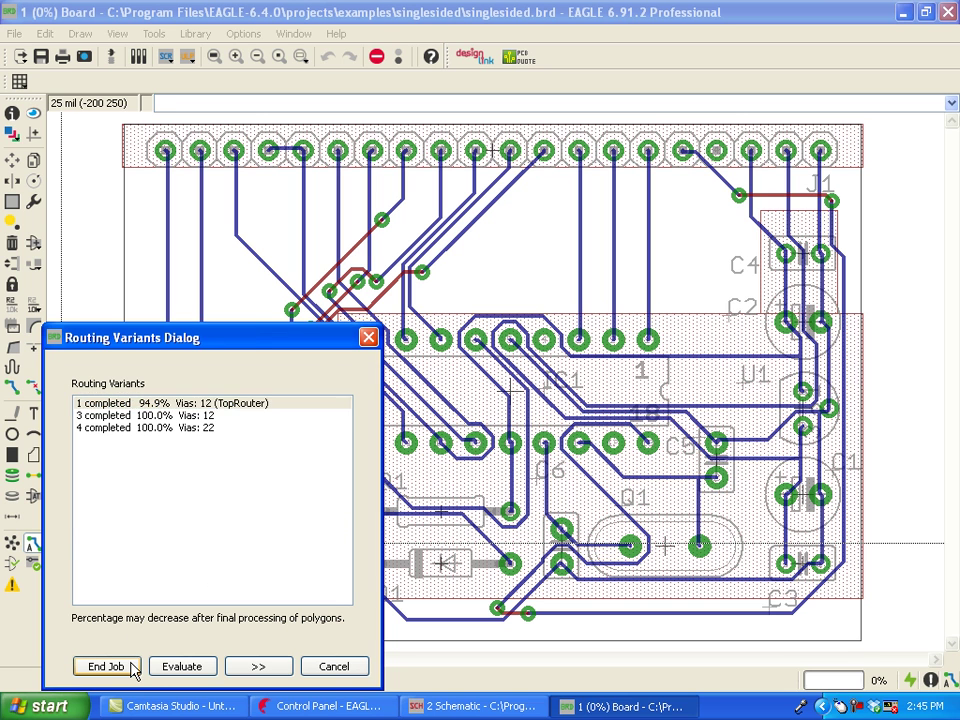